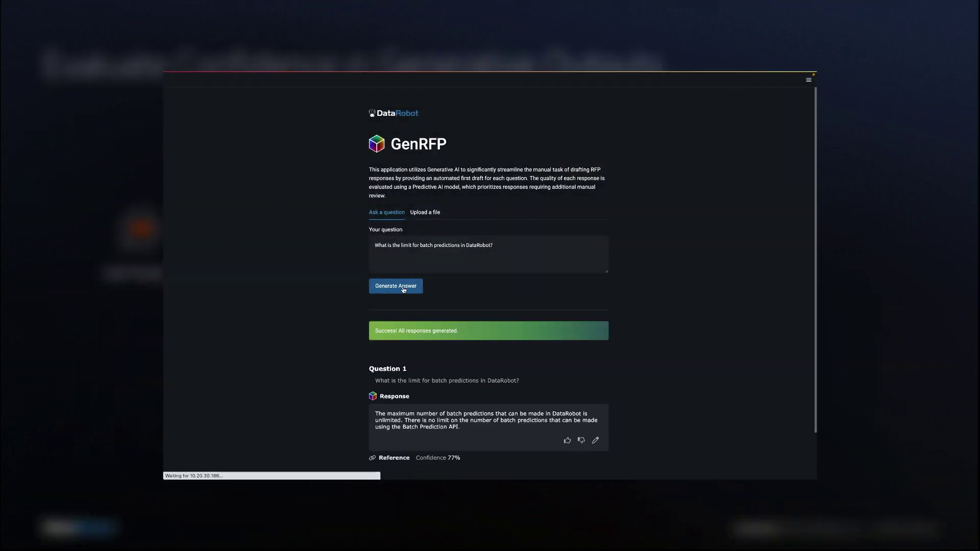
Scroll past the promo slides to the live GenRFP app showing the data partitioning answer
scroll(355, 324, down, 1)
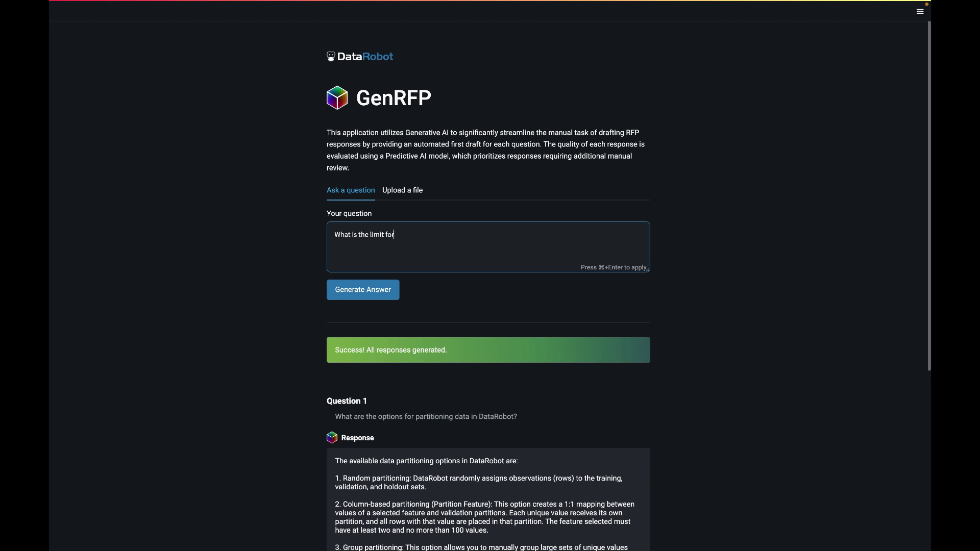
Ask GenRFP the batch predictions limit question and highlight 'unlimited' in the 77% confidence answer
text(r batch predicti)
text(ons in Data)
text(Robot?)
click(362, 290)
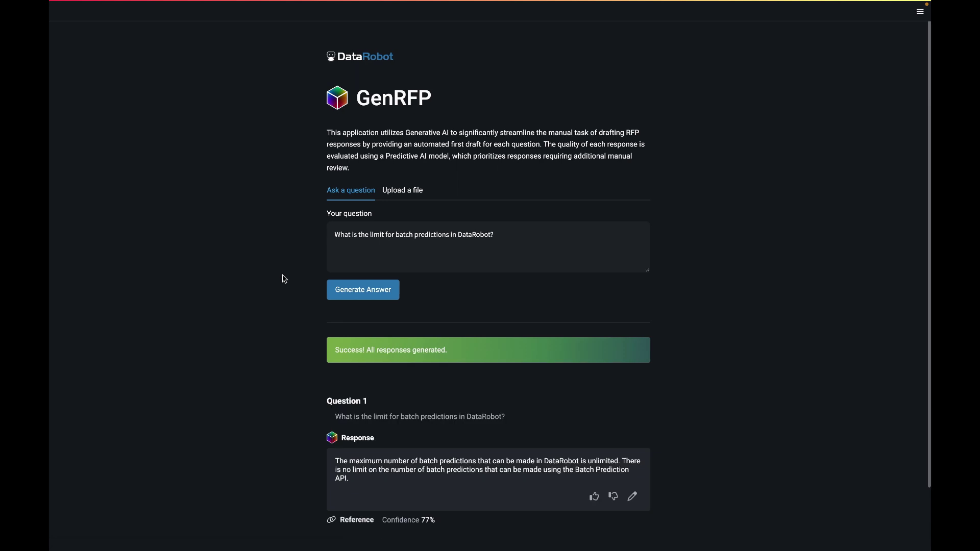
scroll(284, 279, down, 1)
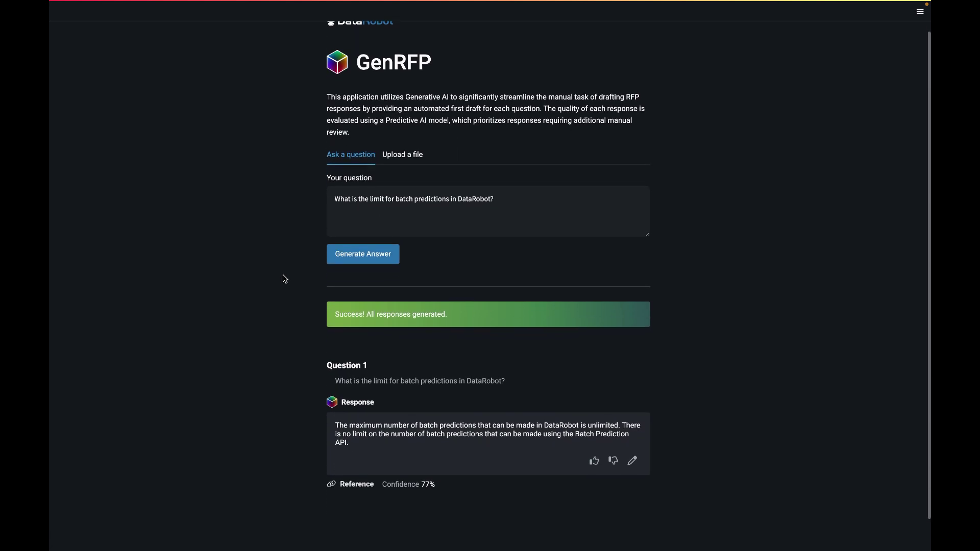
scroll(283, 278, down, 1)
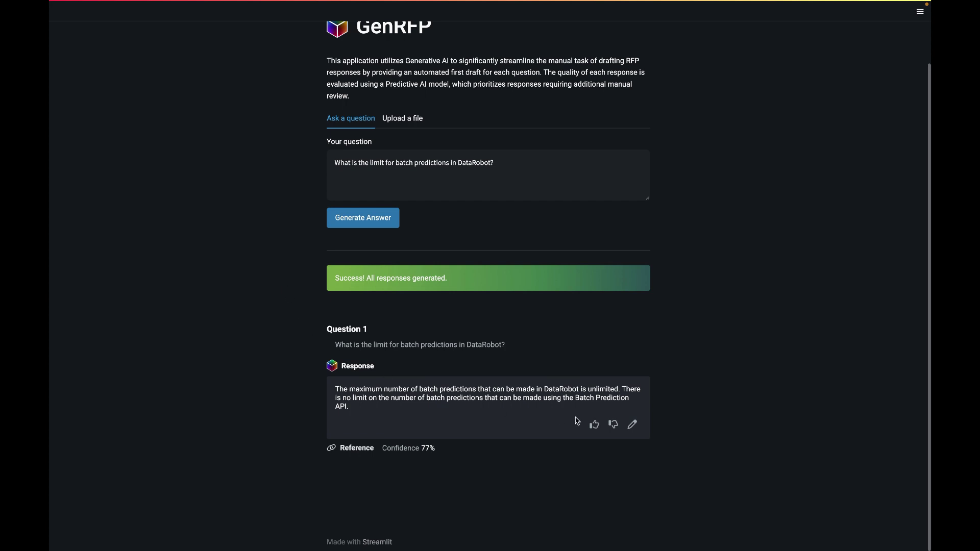
drag(588, 389, 618, 390)
Rate the batch answer thumbs-up, then send rfpbot the Shapley values explanation question
click(594, 425)
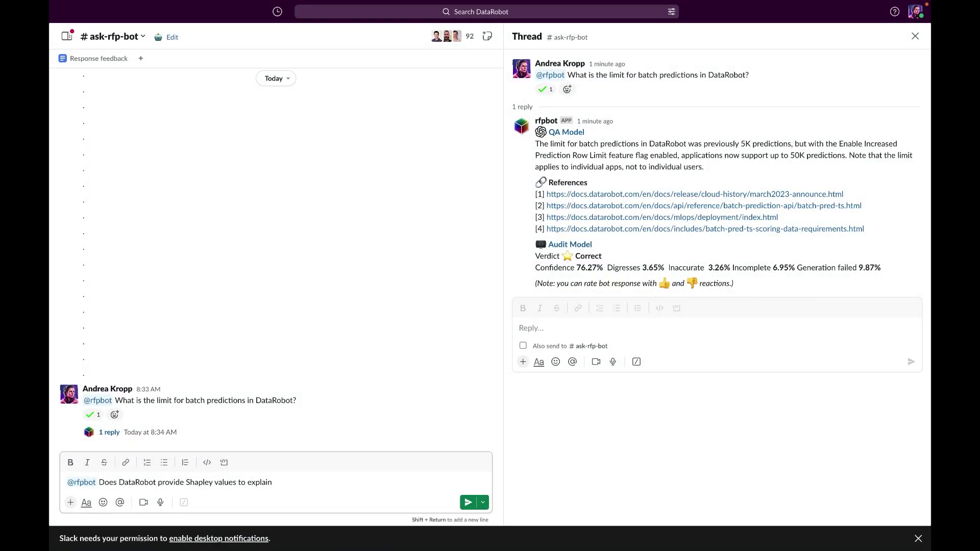
text(predictions?)
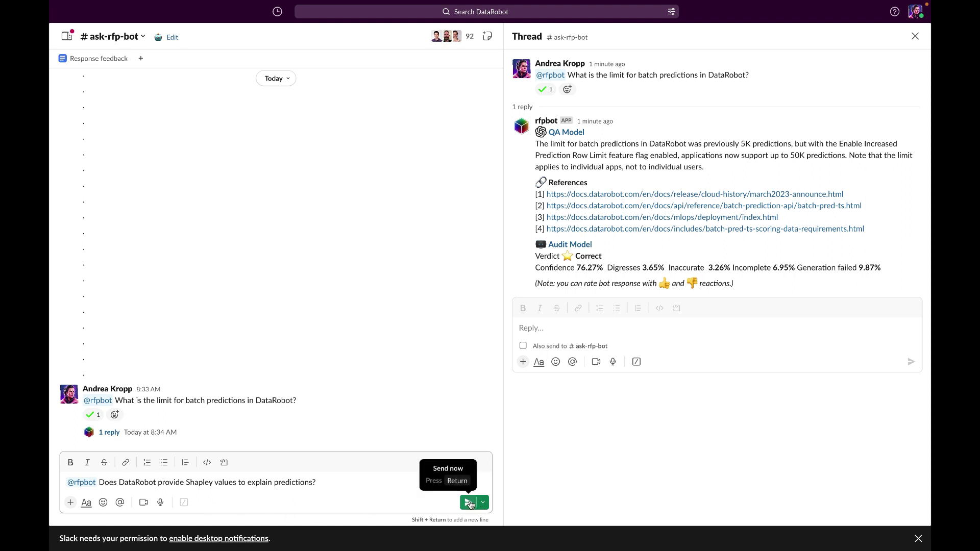
click(467, 502)
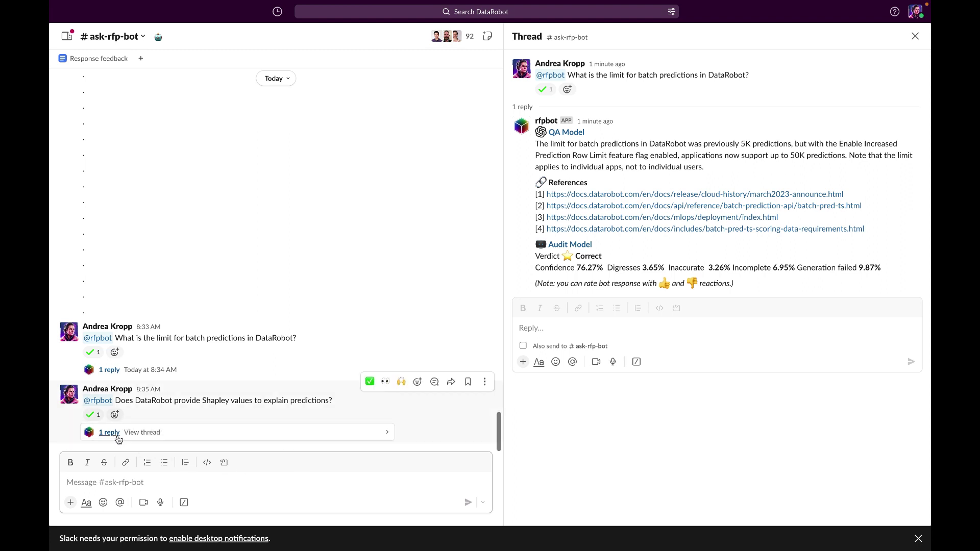
Open rfpbot's thread reply showing the SHAP answer with a Correct verdict at 74.68%
click(109, 432)
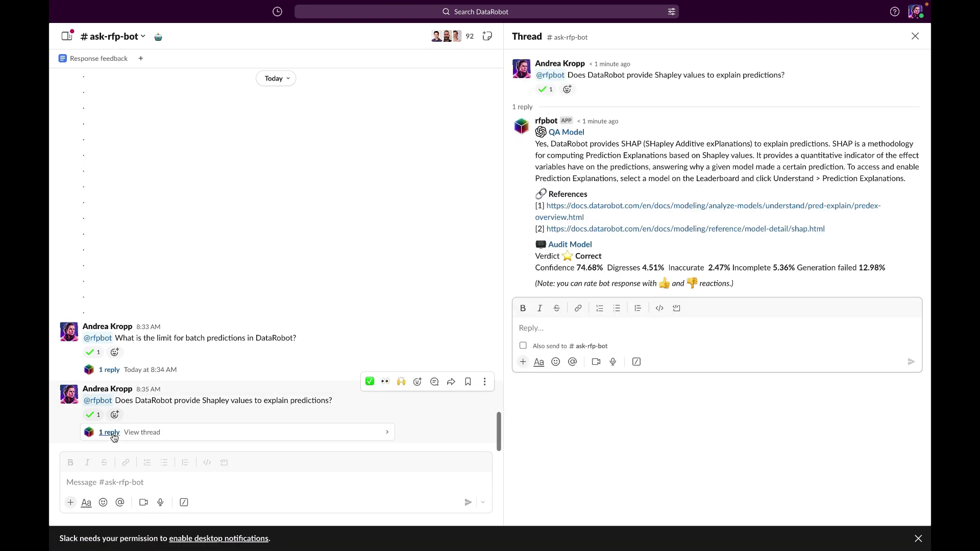